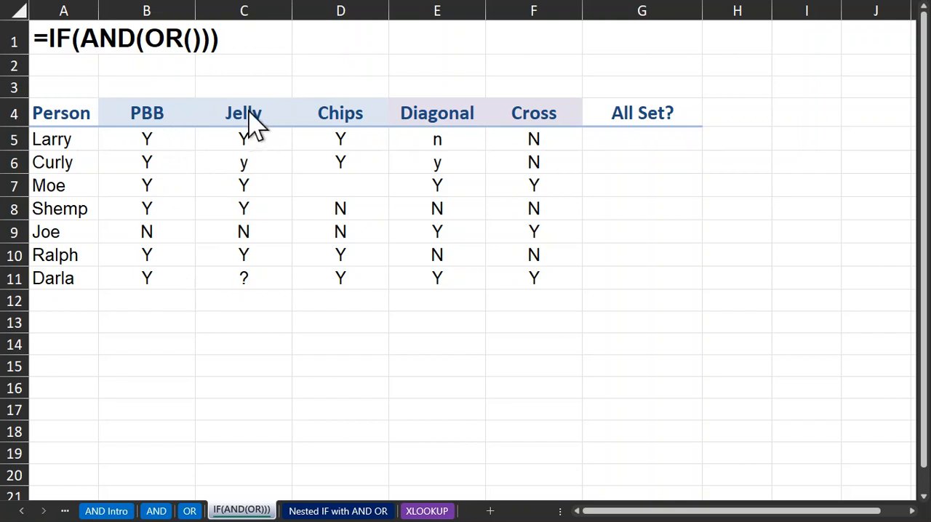
# Correct the header in cell B4 to PB
pyautogui.click(155, 119)
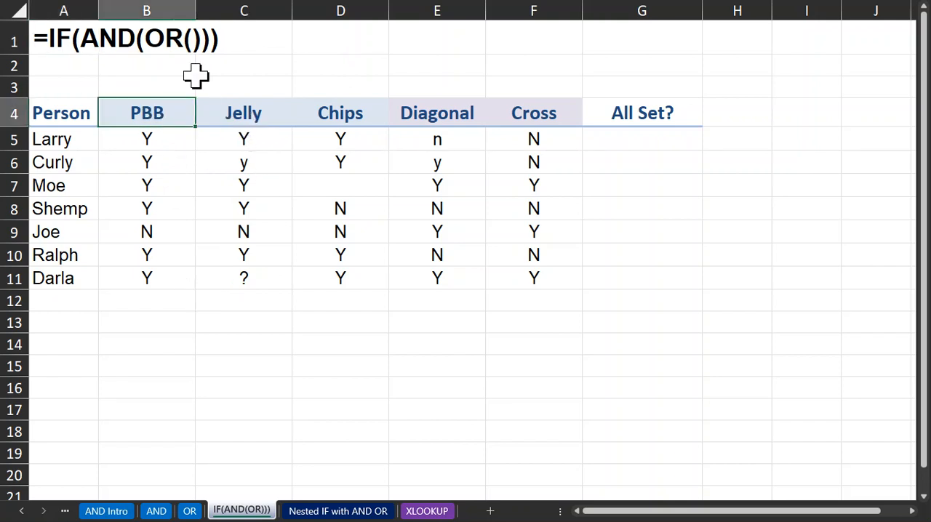
pyautogui.doubleClick(156, 106)
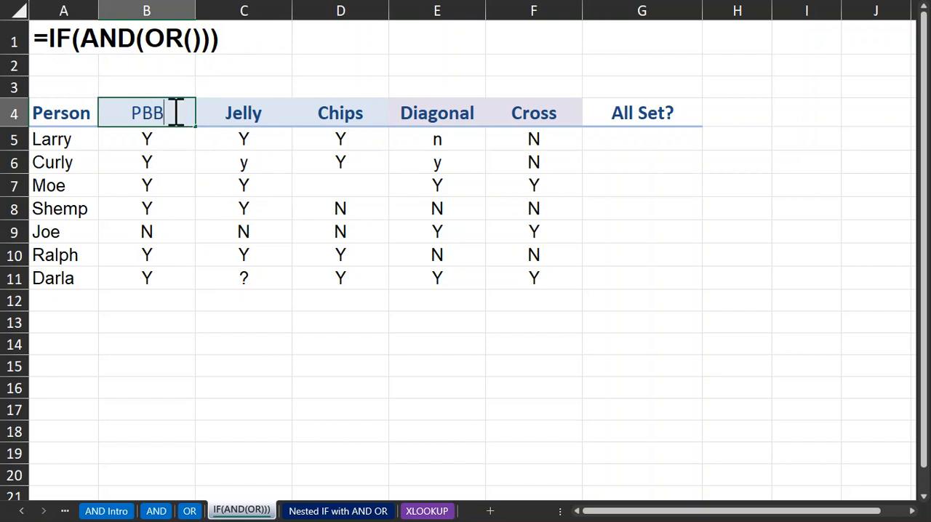
pyautogui.press('BackSpace')
pyautogui.press('Return')
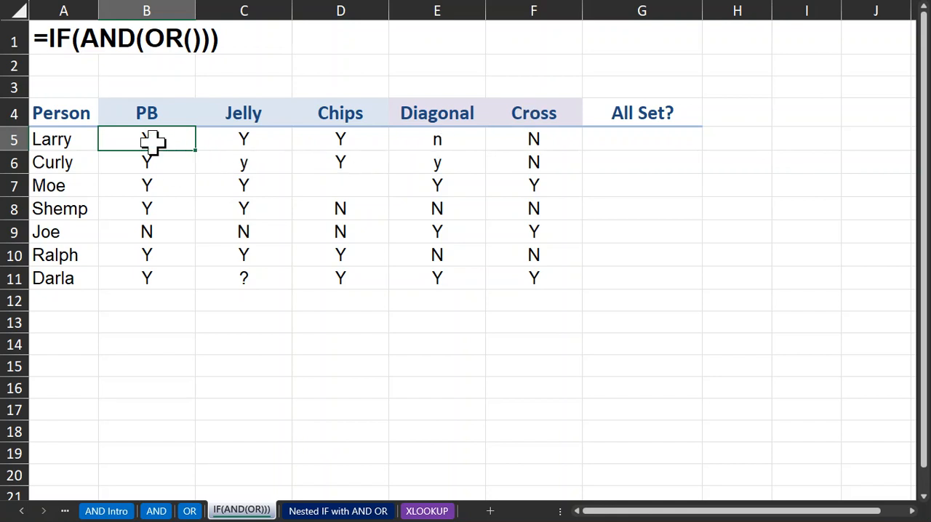
# Merge and center B3:D3 above the PB, Jelly and Chips headers and enter the label AND()
pyautogui.moveTo(129, 138); pyautogui.dragTo(320, 140)
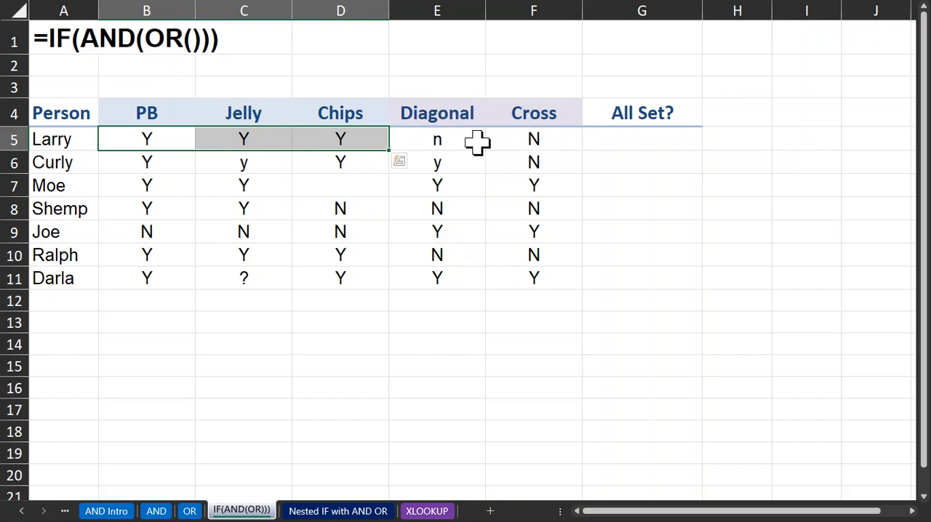
pyautogui.click(160, 85)
pyautogui.moveTo(206, 84); pyautogui.dragTo(332, 79)
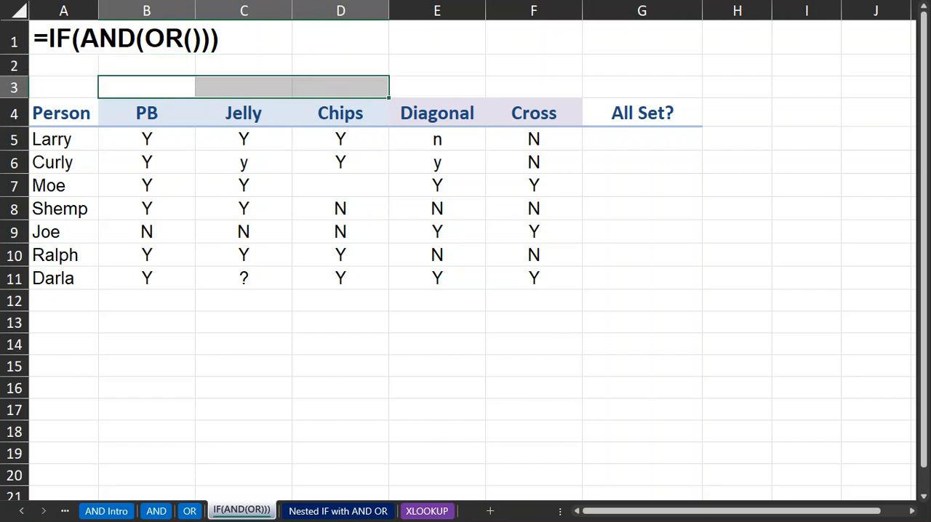
pyautogui.hotkey('alt', 'h')
pyautogui.press('m')
pyautogui.press('c')
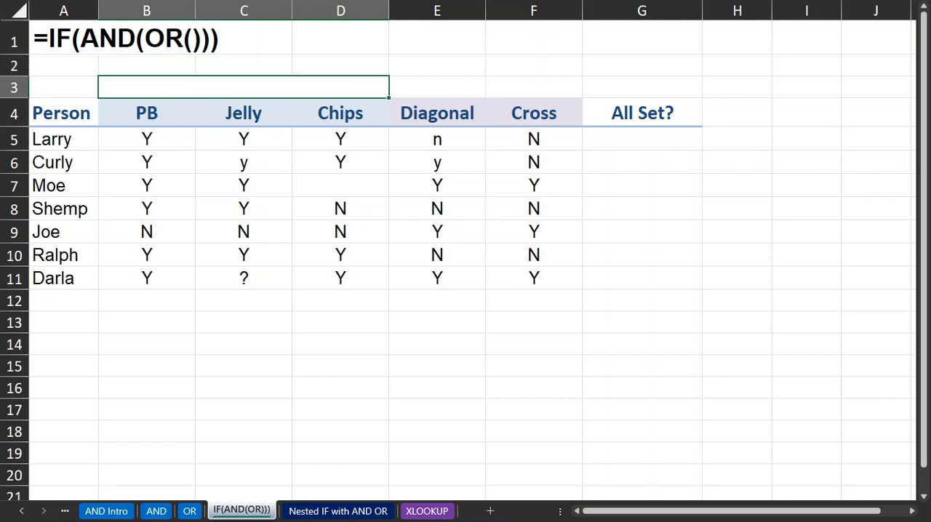
pyautogui.write('AND()')
pyautogui.press('Tab')
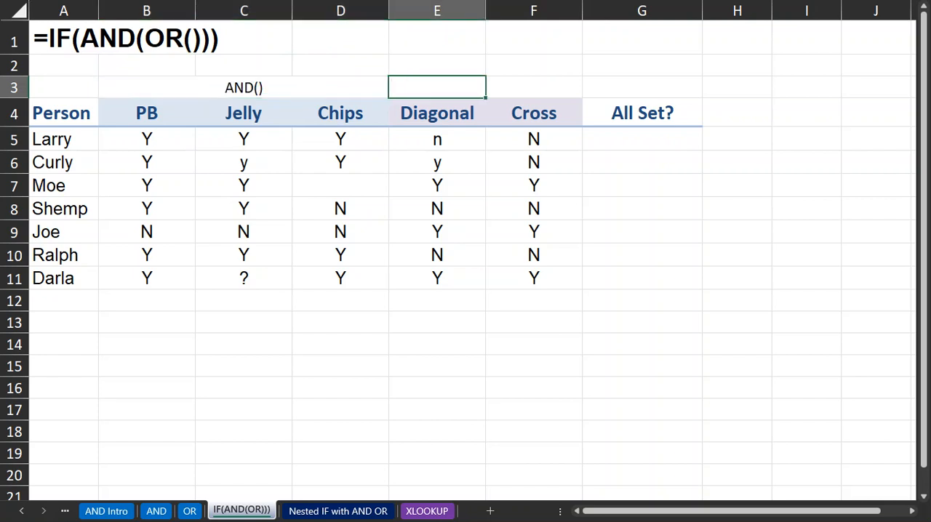
# Merge and center E3:F3 above the Diagonal and Cross headers and enter the label OR()
pyautogui.hotkey('shift', 'Right')
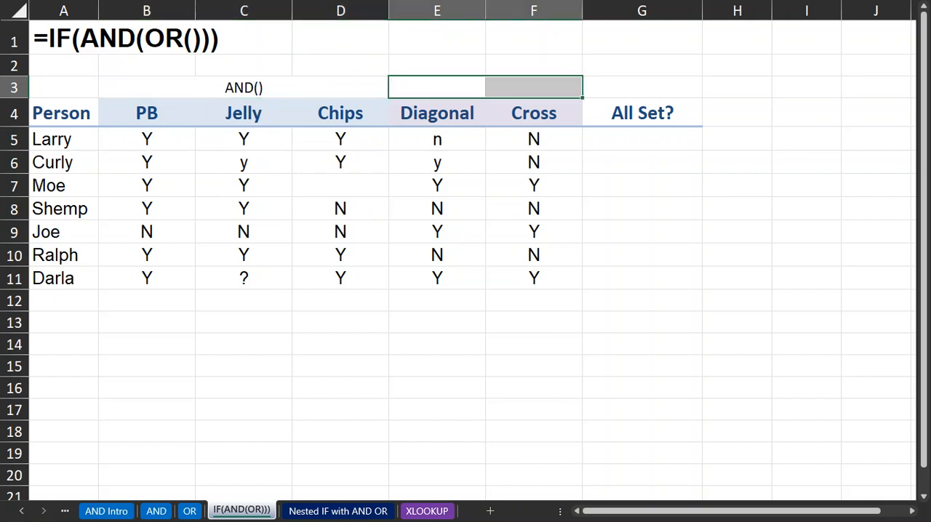
pyautogui.hotkey('alt', 'h')
pyautogui.write('mc')
pyautogui.write('OR()')
pyautogui.press('Return')
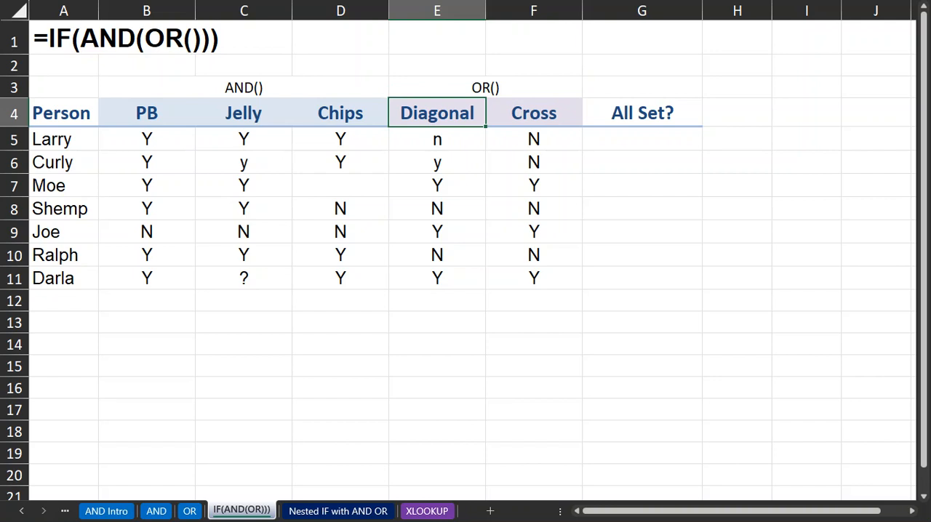
# Begin an AND formula in G5 that tests whether B5, C5 and D5 each equal "Y"
pyautogui.click(631, 138)
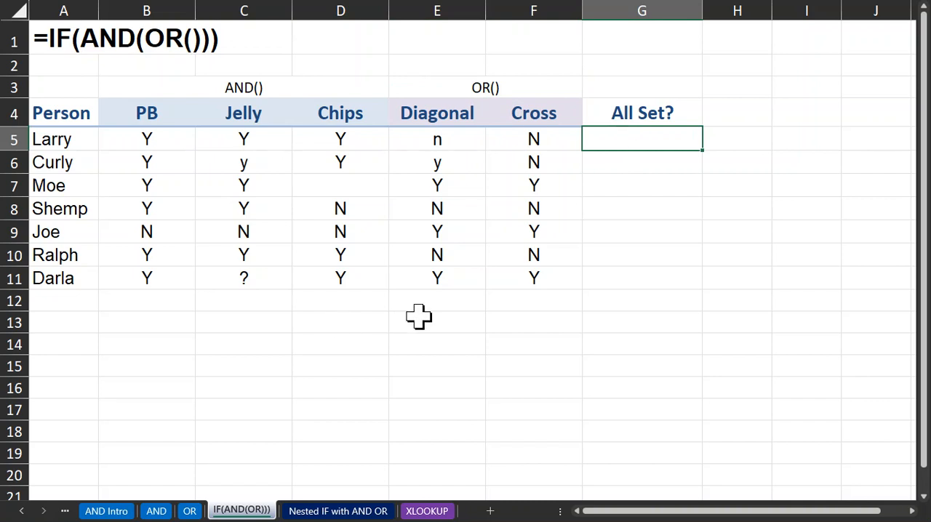
pyautogui.write('=and')
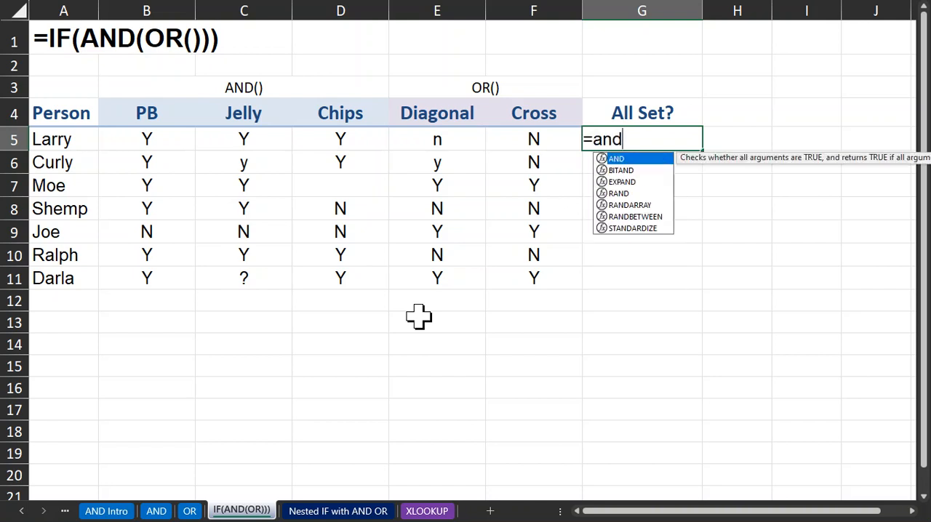
pyautogui.press('Tab')
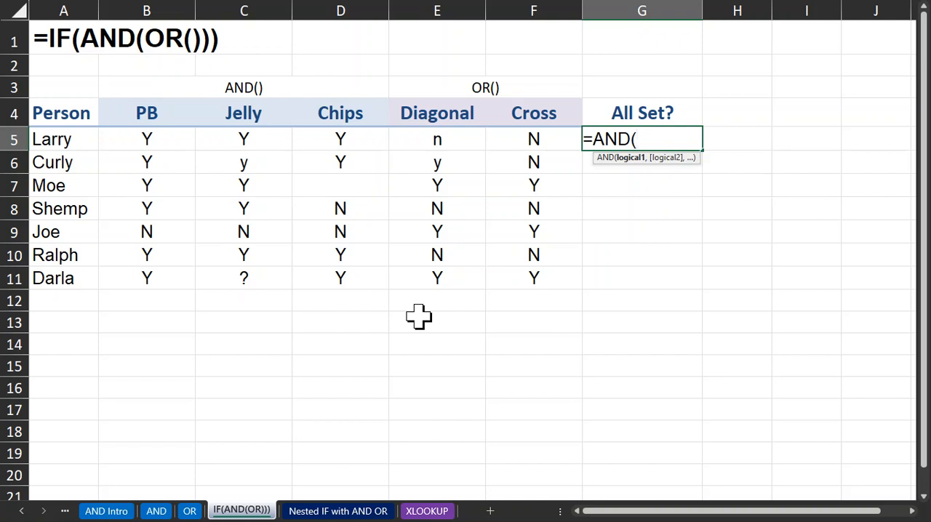
pyautogui.write('b')
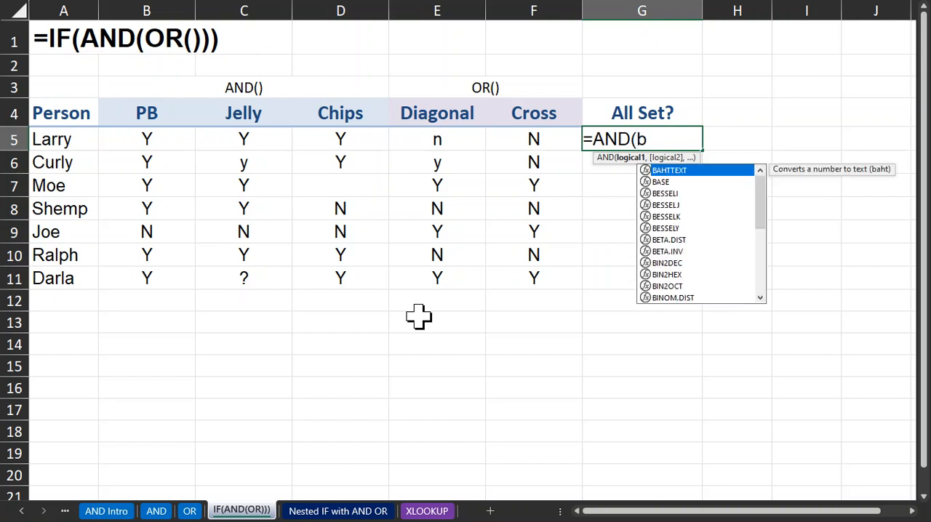
pyautogui.write('5="Y"')
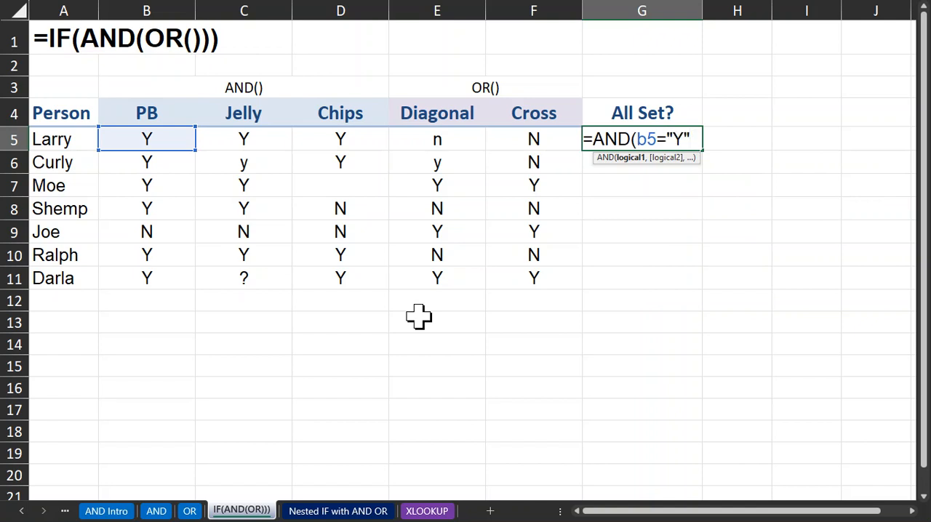
pyautogui.write(',')
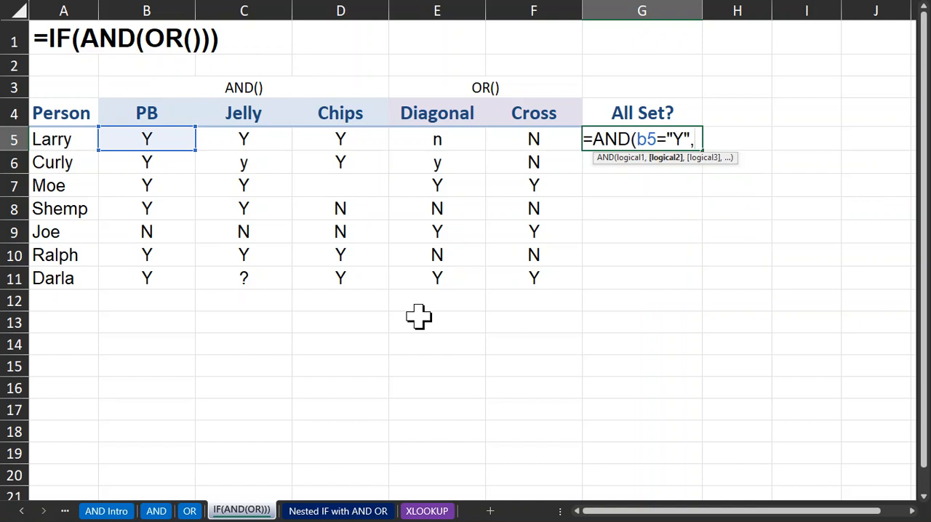
pyautogui.write('c')
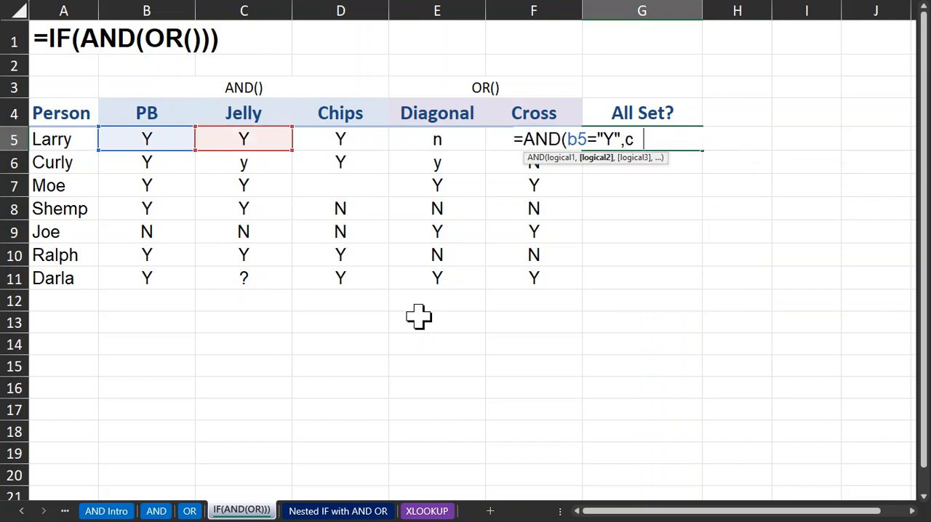
pyautogui.write('5="Y",')
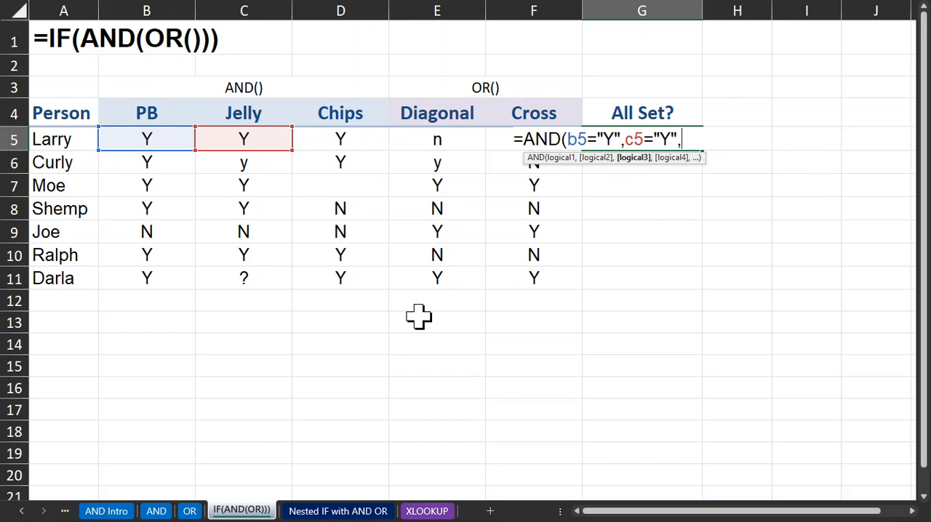
pyautogui.write('d5="')
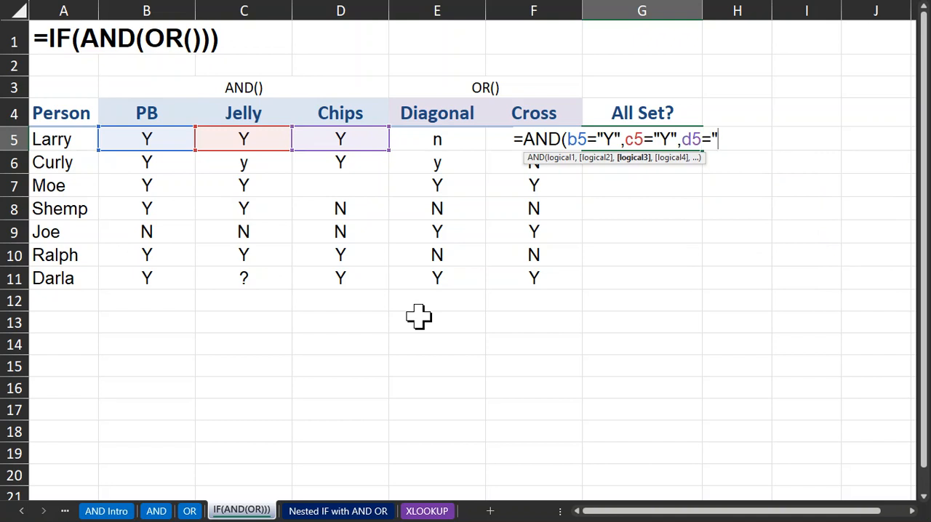
pyautogui.write('Y"')
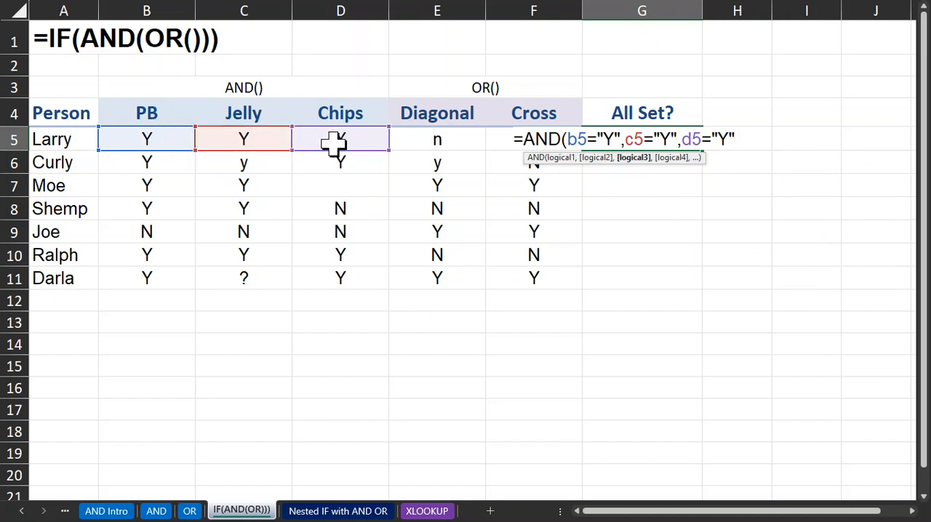
pyautogui.write(',')
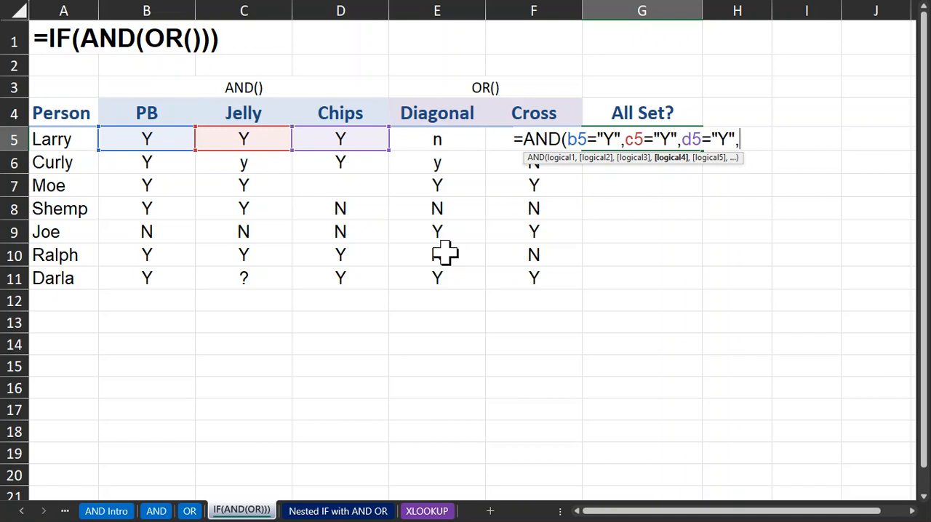
# Complete the G5 formula with a nested OR testing whether E5 or F5 equals "Y", and commit it
pyautogui.write('or(')
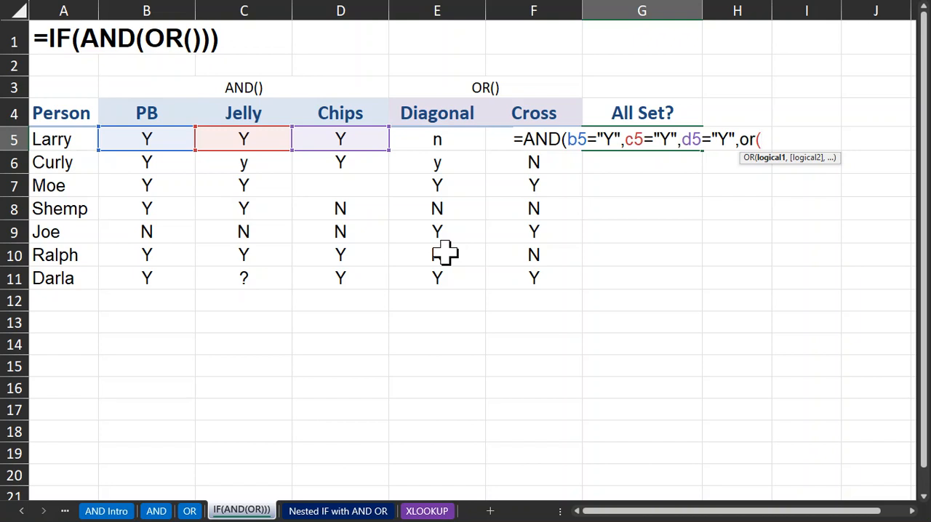
pyautogui.write('e5+')
pyautogui.write('"Y')
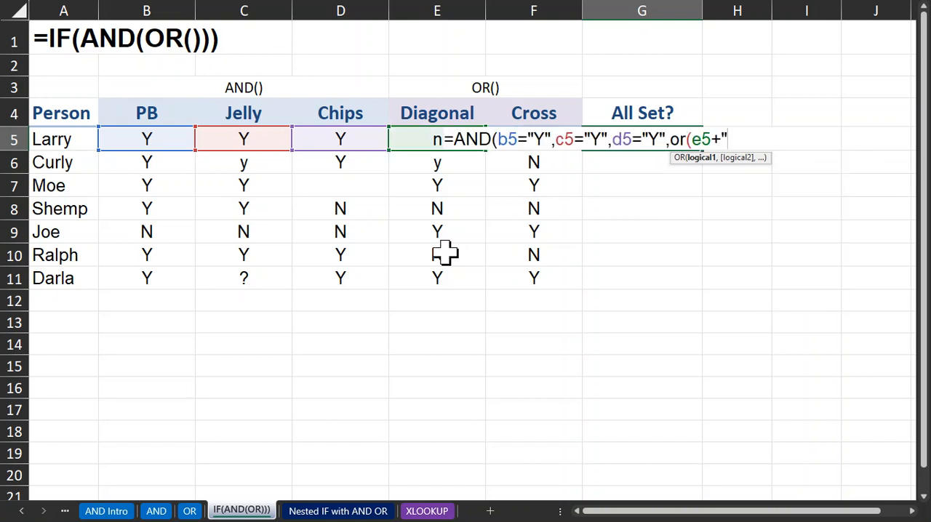
pyautogui.press('BackSpace')
pyautogui.press('BackSpace')
pyautogui.press('BackSpace')
pyautogui.write('="Y",')
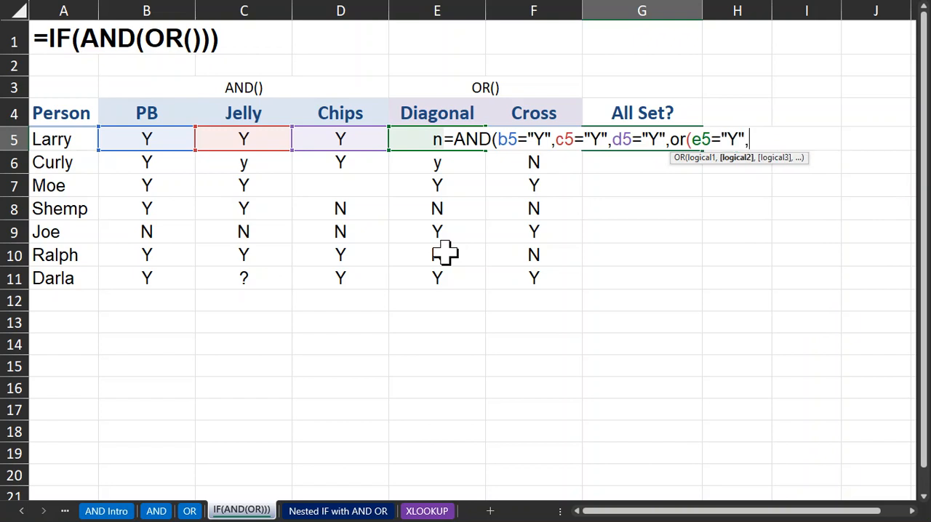
pyautogui.write('f5')
pyautogui.write('="')
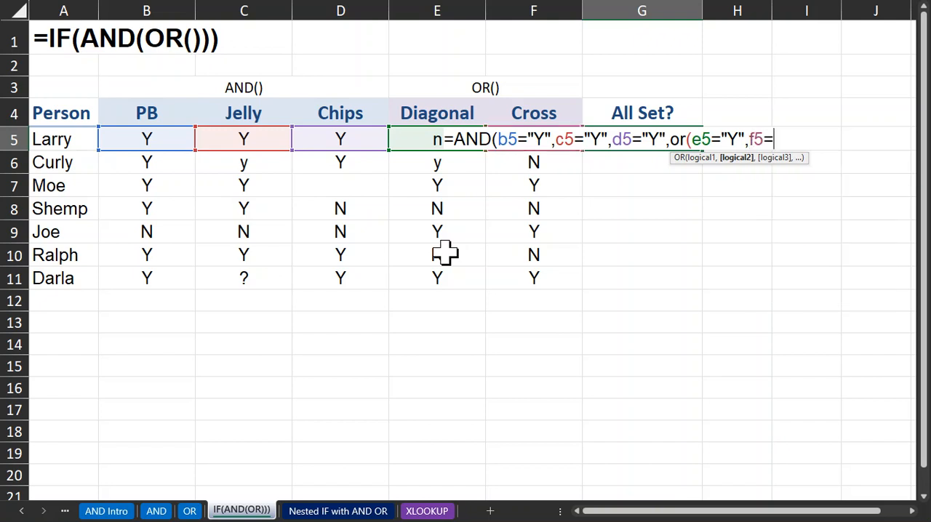
pyautogui.write('Y")')
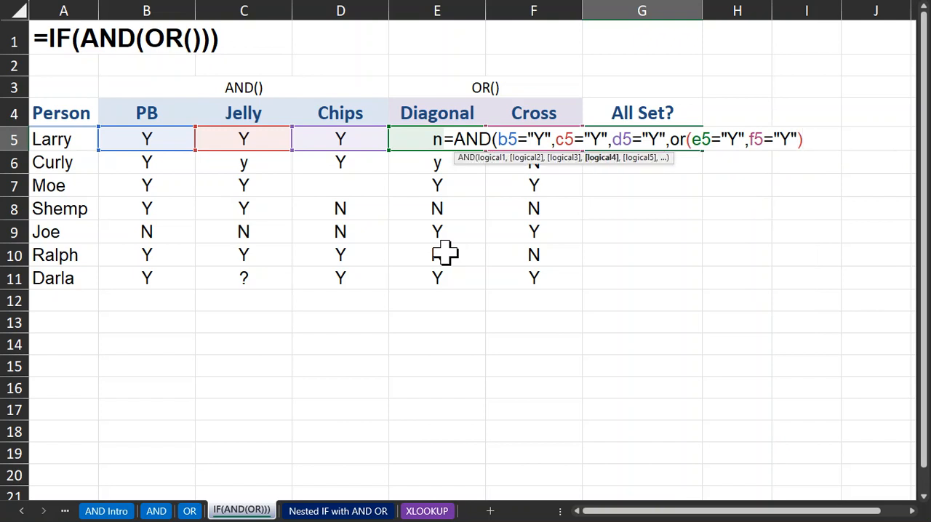
pyautogui.write(')')
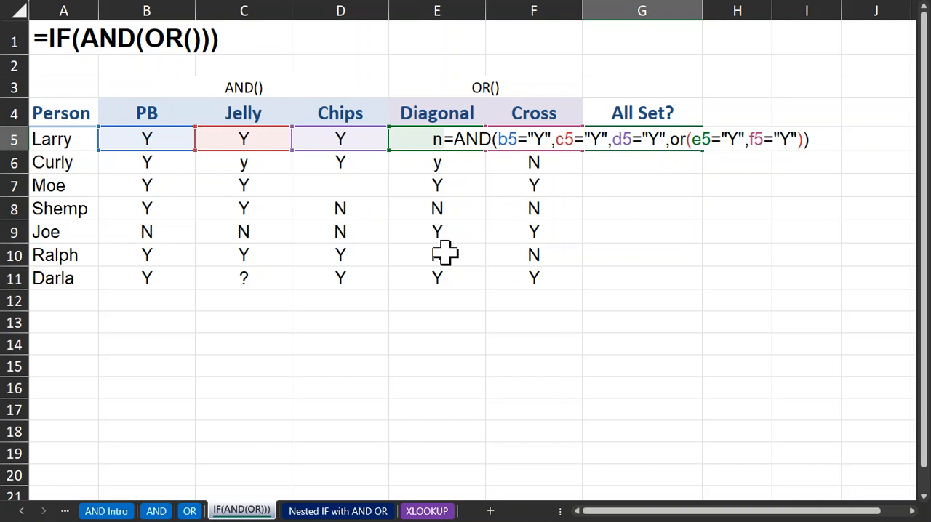
pyautogui.press('Return')
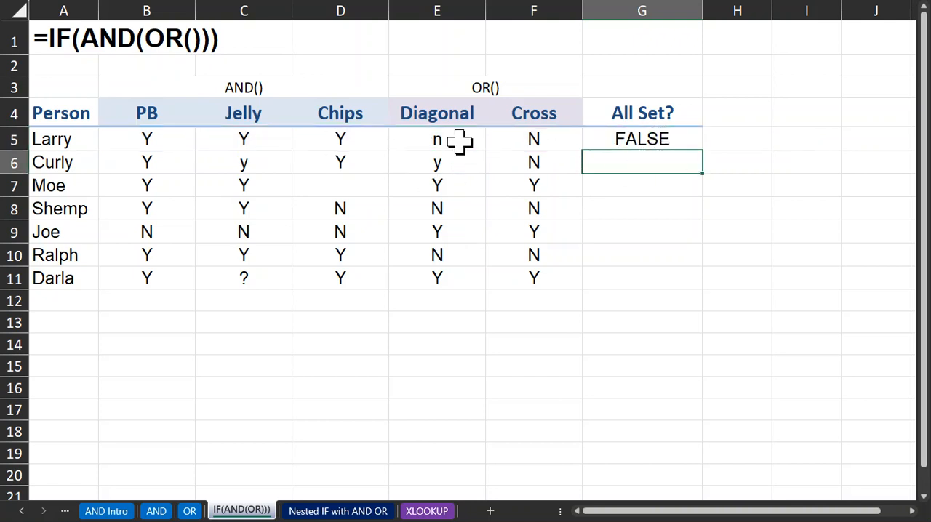
# Fill the G5 formula down through G11 and check row 6's entries against its result
pyautogui.click(658, 139)
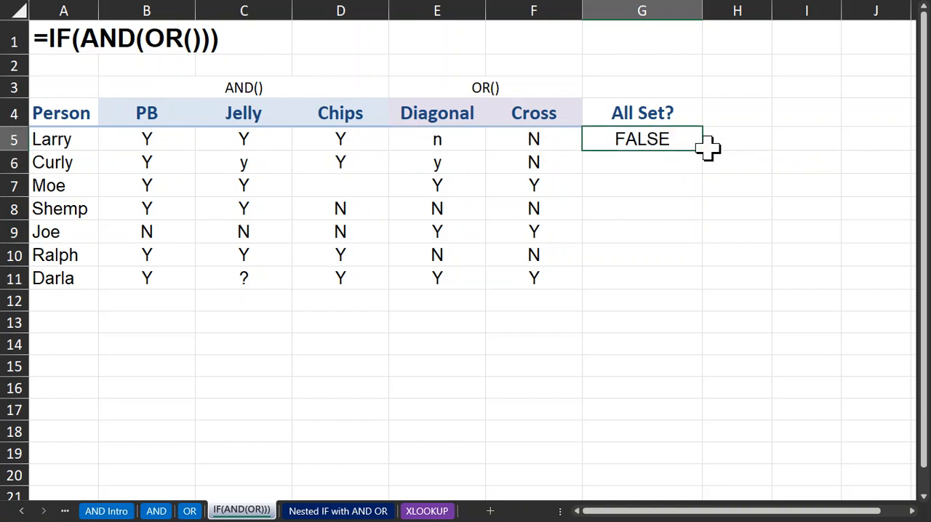
pyautogui.moveTo(703, 151); pyautogui.dragTo(706, 287)
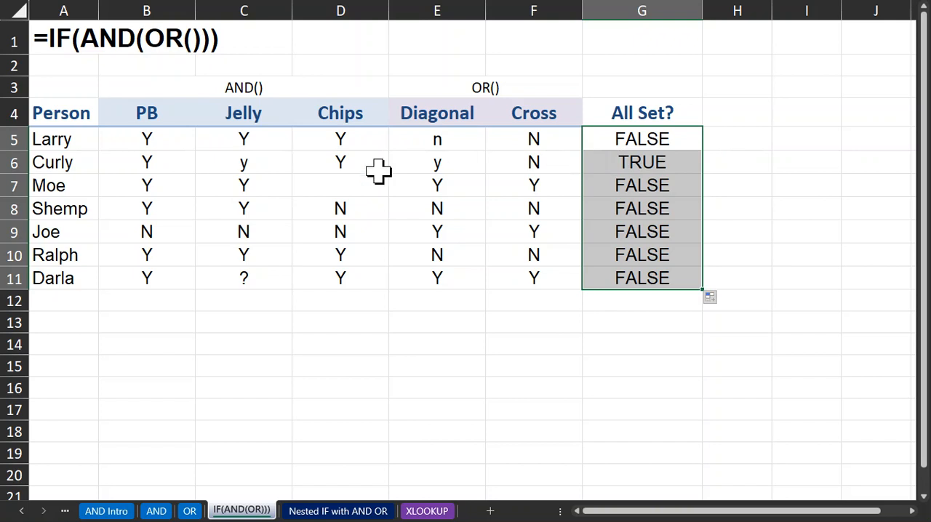
pyautogui.click(145, 166)
pyautogui.moveTo(201, 166); pyautogui.dragTo(337, 162)
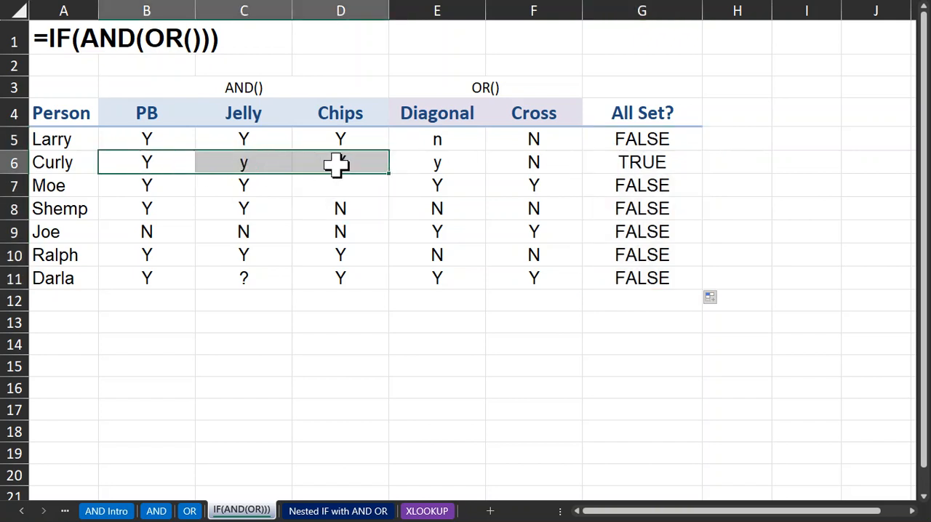
pyautogui.click(434, 167)
pyautogui.moveTo(435, 168); pyautogui.dragTo(524, 166)
pyautogui.click(453, 167)
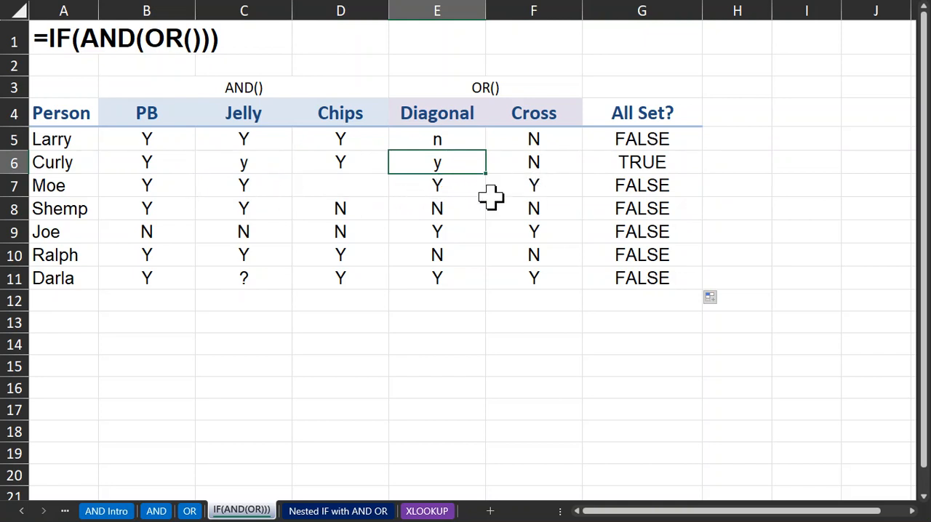
# Enter y in the blank Chips cell D7
pyautogui.click(340, 187)
pyautogui.write('y')
pyautogui.press('Return')
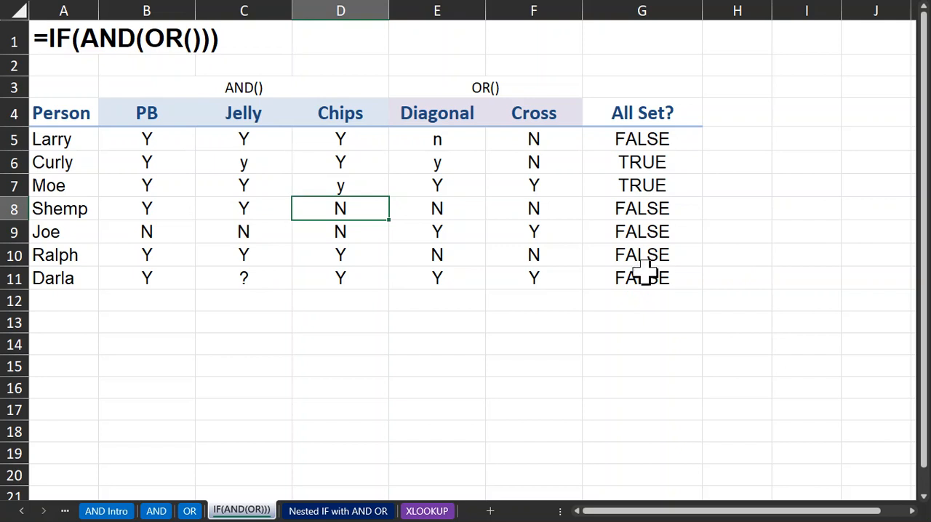
# Begin wrapping the AND/OR formula in G5 in an IF function, using the existing formula as the logical test
pyautogui.click(640, 139)
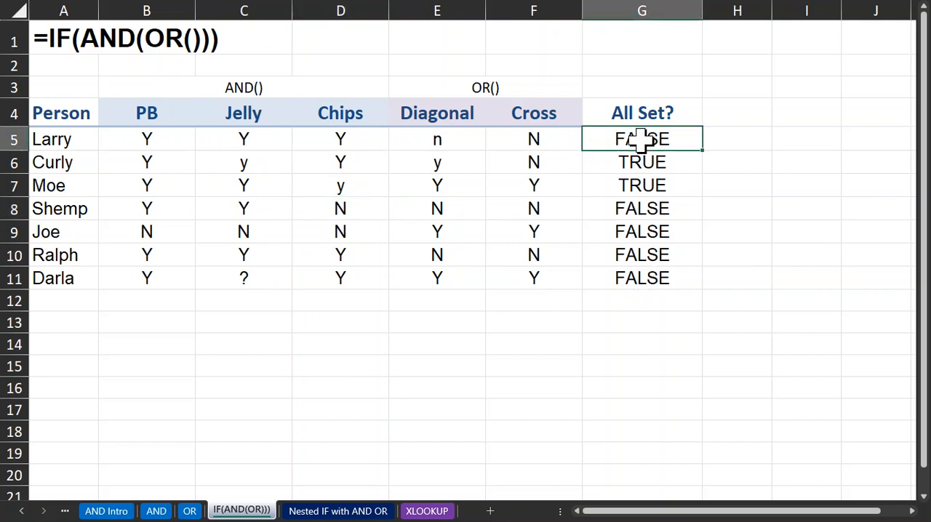
pyautogui.doubleClick(640, 139)
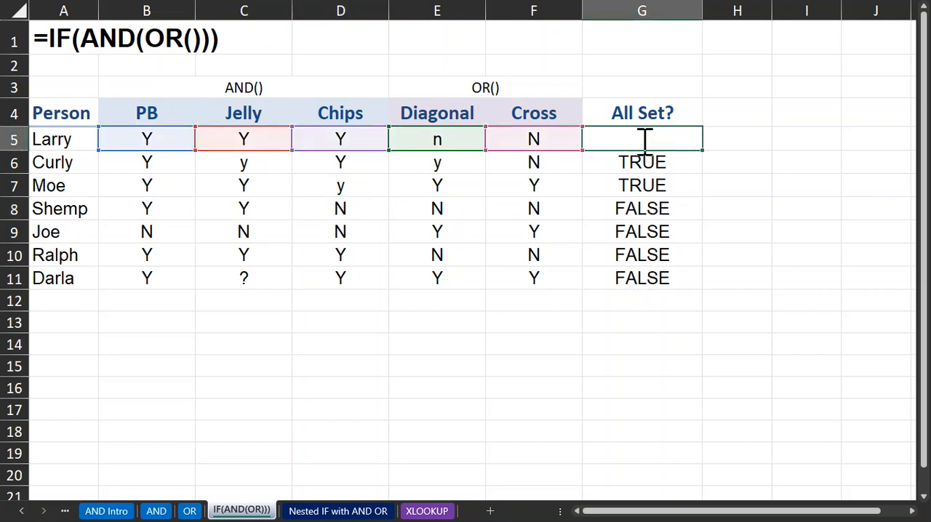
pyautogui.click(456, 138)
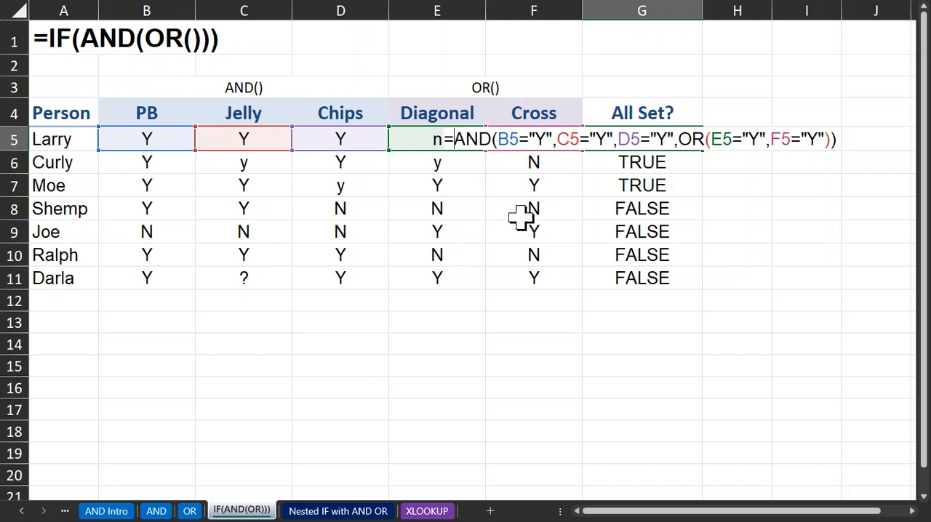
pyautogui.write('if(')
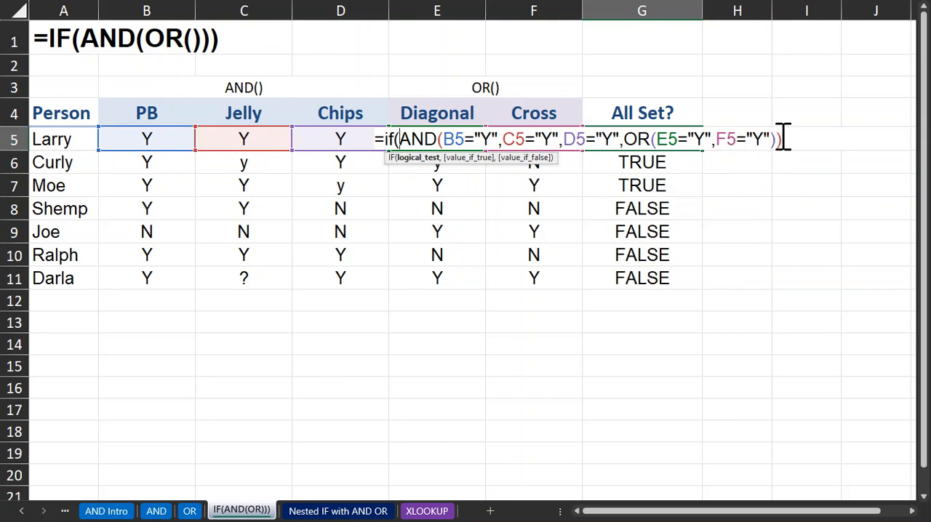
# Complete the G5 IF formula with "Happy" if true and "Not Happy" if false, and fill it down through G11
pyautogui.write(',"Happy')
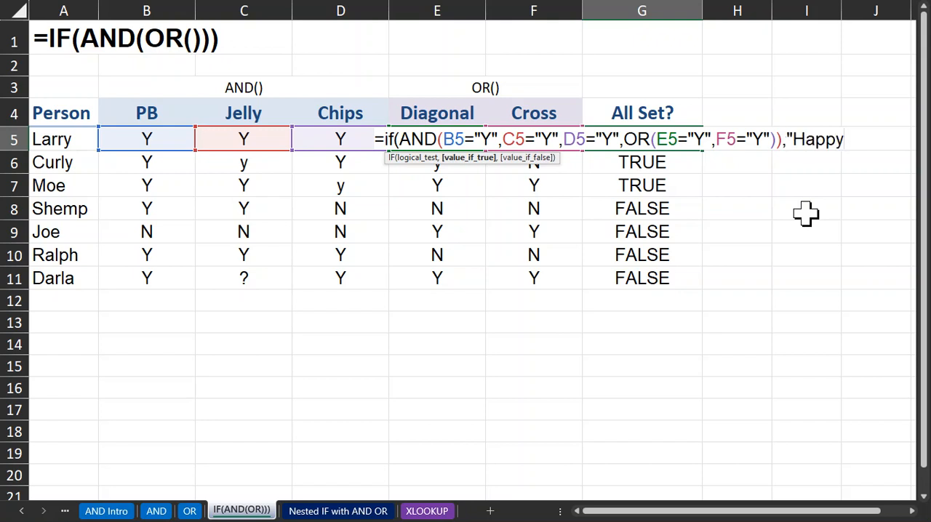
pyautogui.write('",')
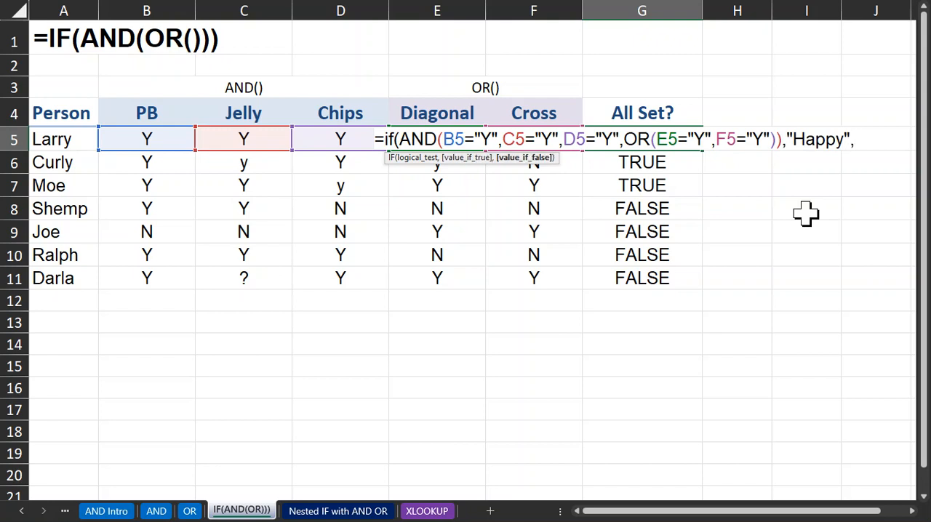
pyautogui.write('"Not Happy"')
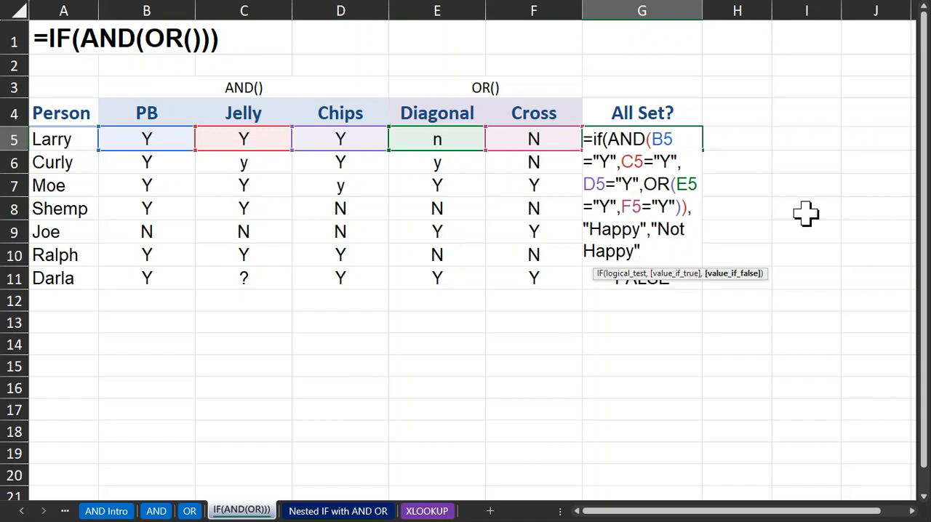
pyautogui.write(')')
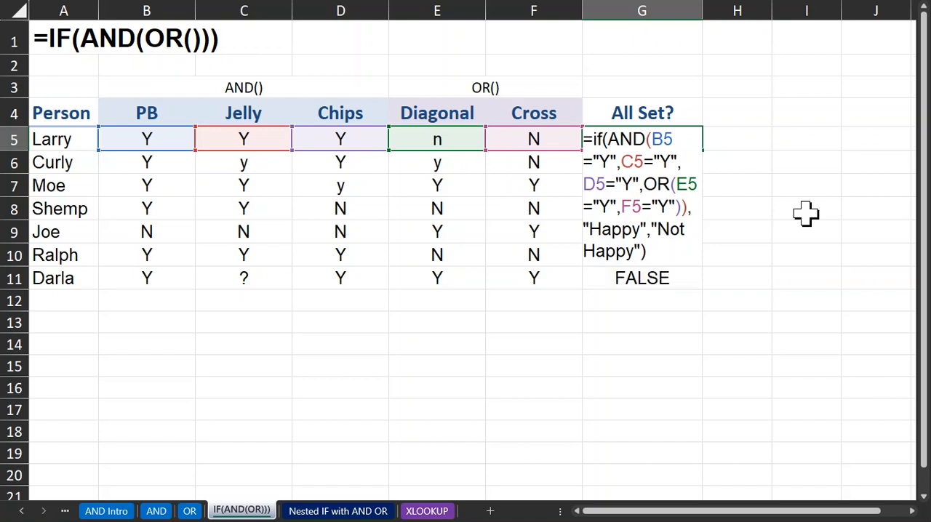
pyautogui.press('Return')
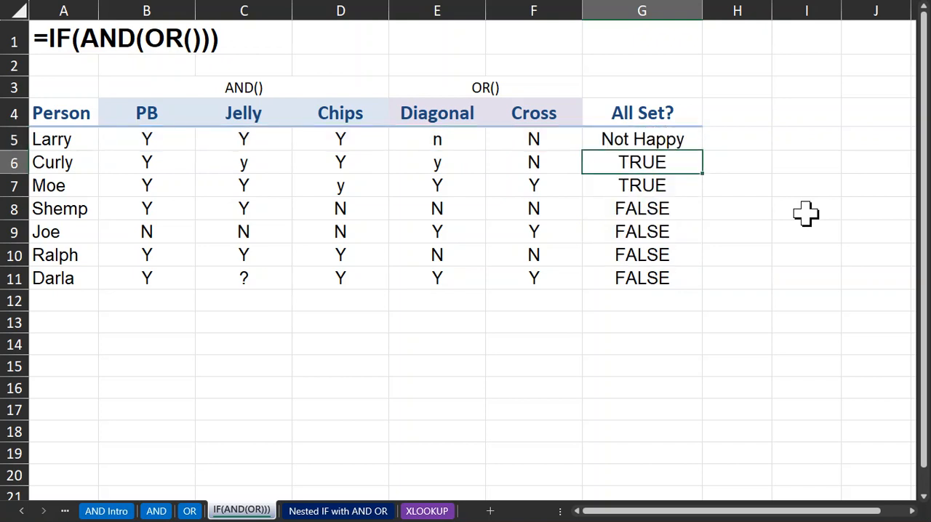
pyautogui.click(676, 139)
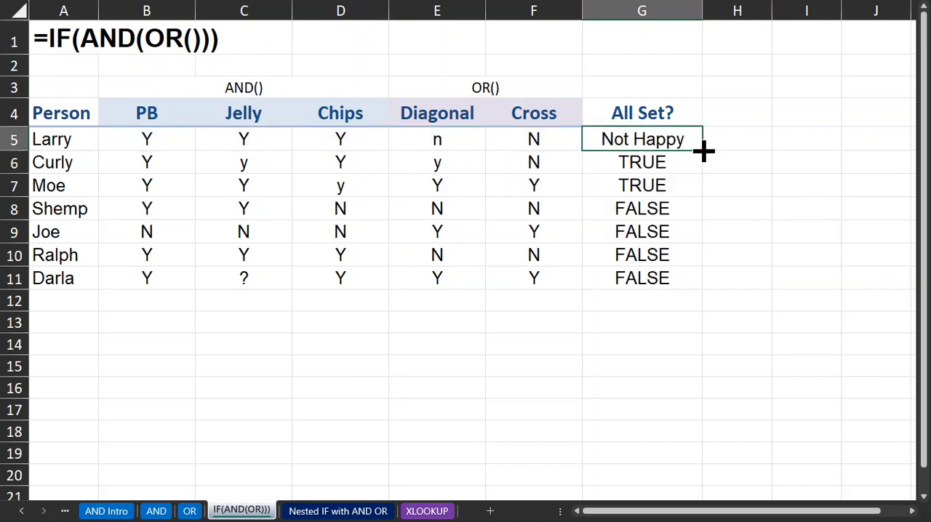
pyautogui.doubleClick(704, 150)
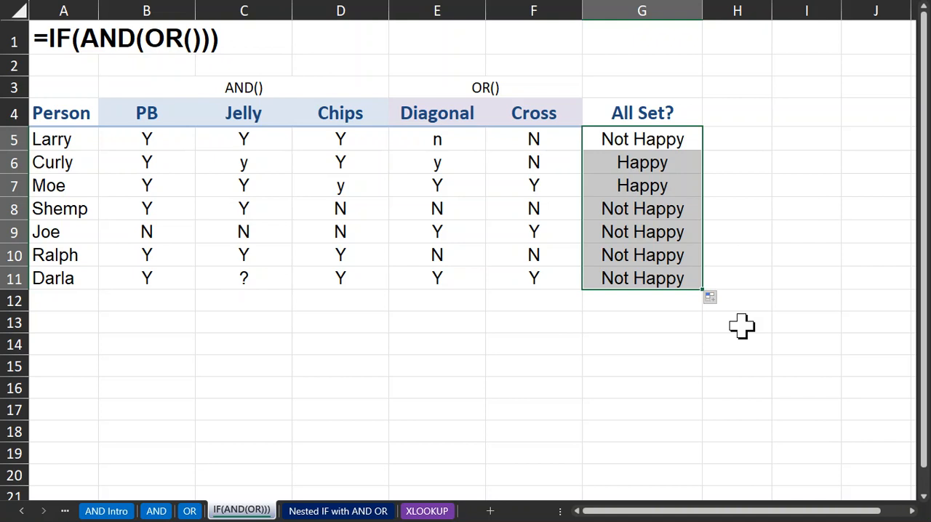
# Reopen the G5 formula and highlight its AND/OR logical test for review, ending back on G5
pyautogui.doubleClick(663, 140)
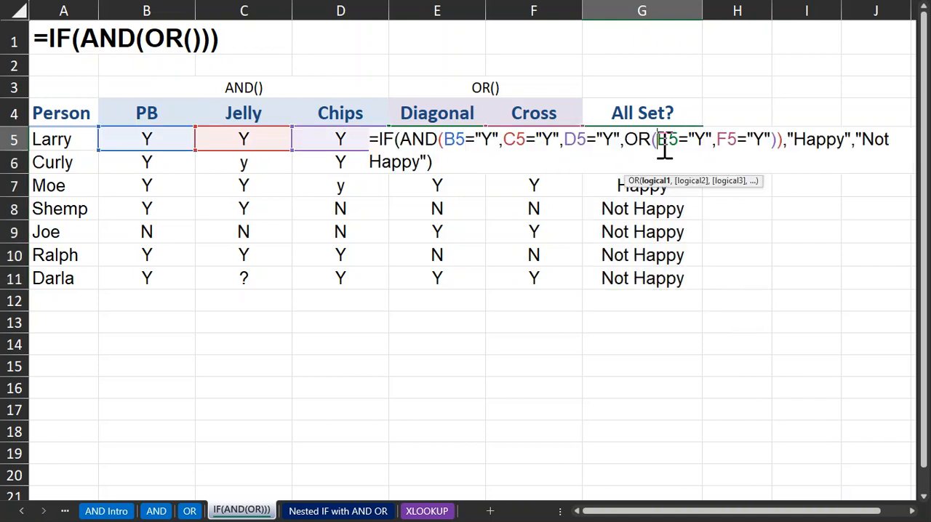
pyautogui.moveTo(400, 139); pyautogui.dragTo(783, 139)
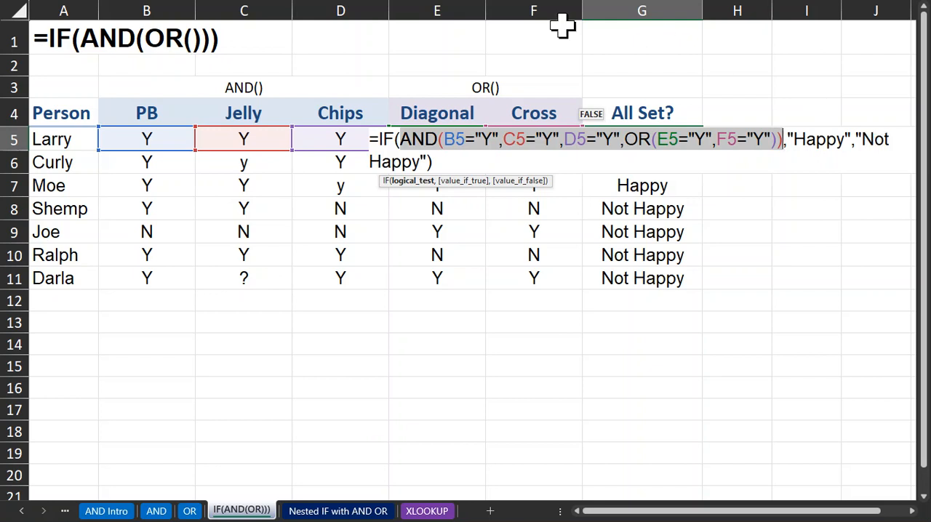
pyautogui.click(174, 0)
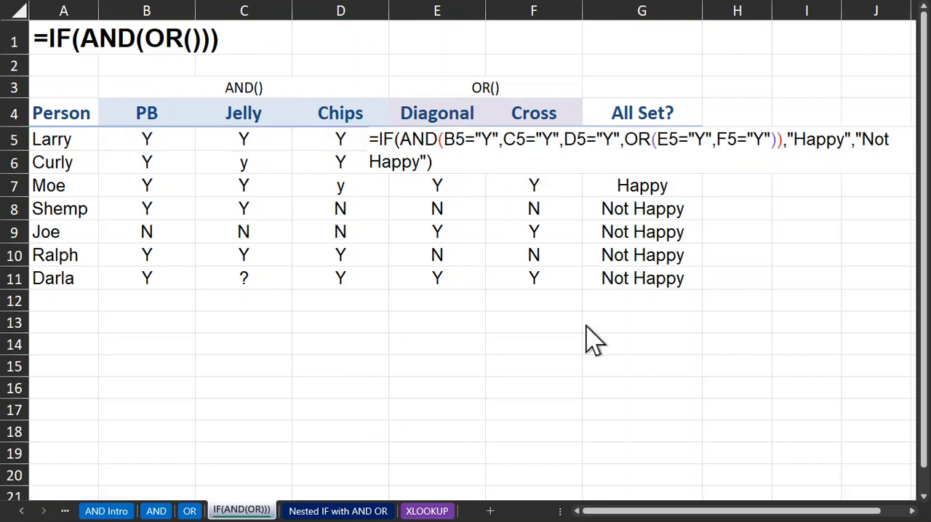
pyautogui.click(544, 350)
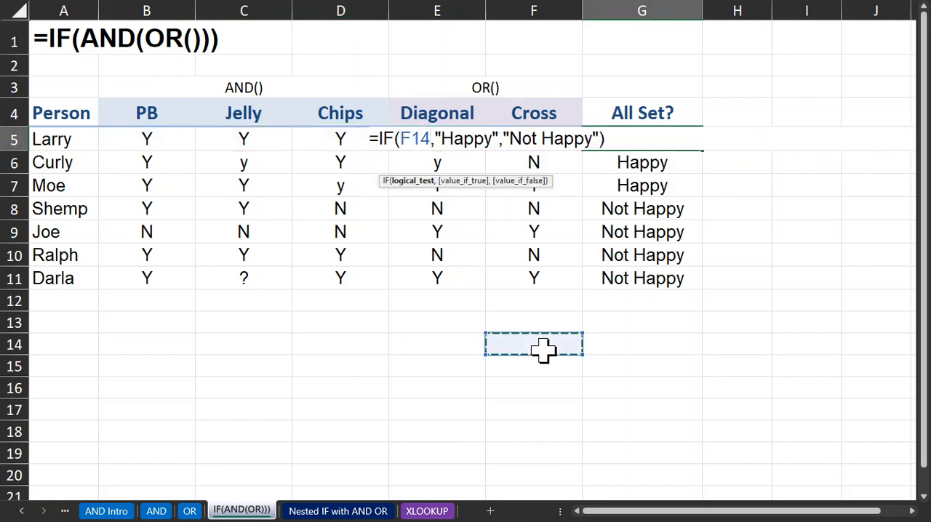
pyautogui.hotkey('ctrl', 'Return')
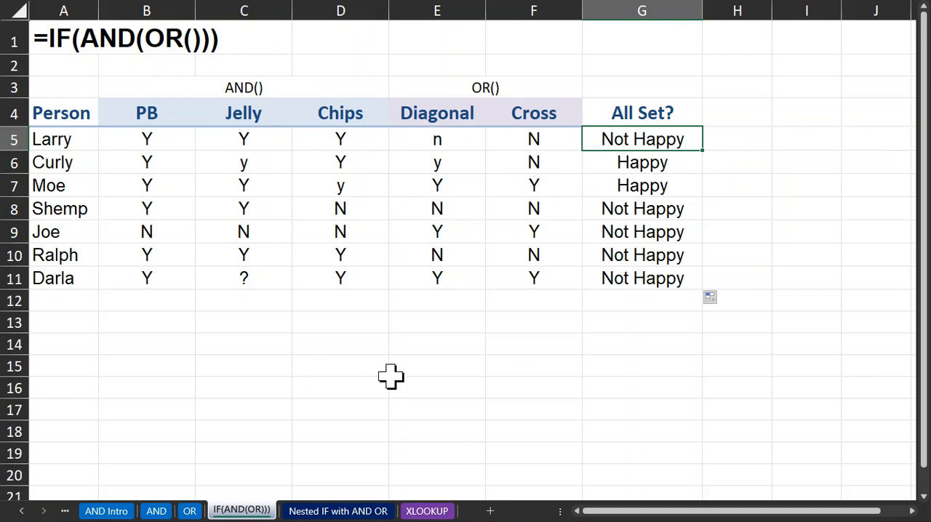
# Switch to the Nested IF with AND OR worksheet
pyautogui.click(399, 387)
pyautogui.click(328, 509)
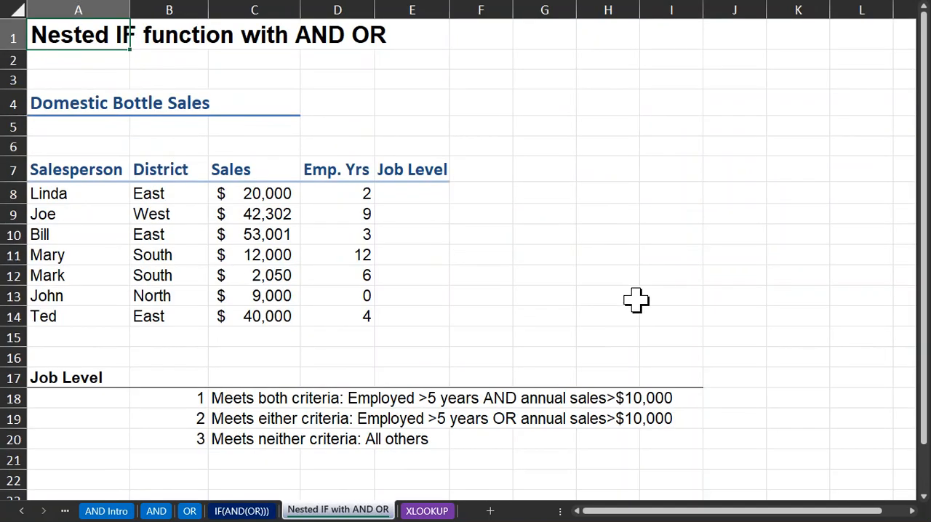